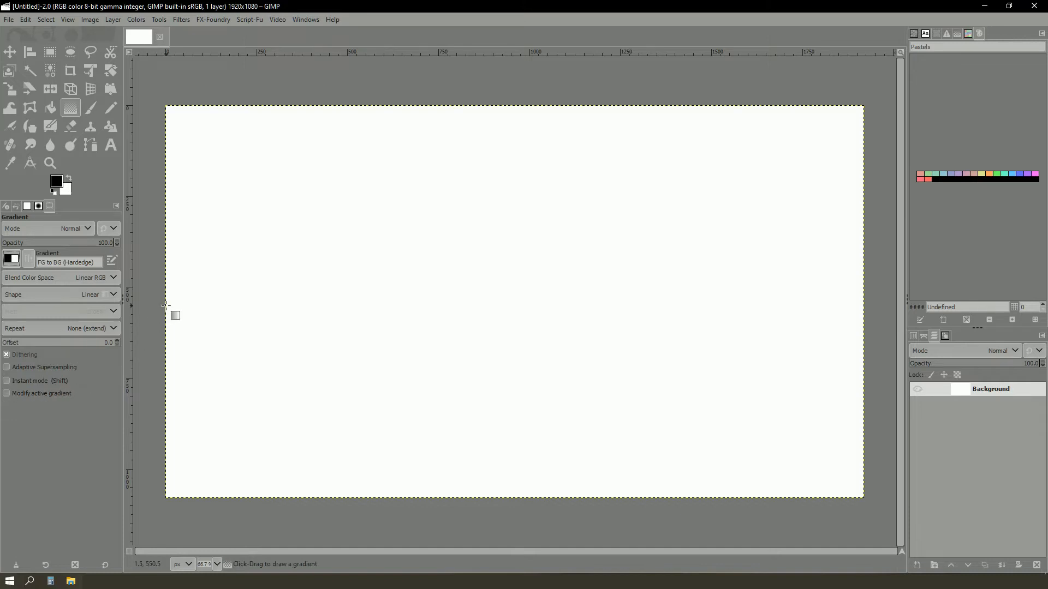
# Draw a horizontal hard-edged foreground-to-background gradient across the full canvas and add a red (ff0000) stop at about 23% along it
pyautogui.moveTo(163, 304); pyautogui.dragTo(868, 304)
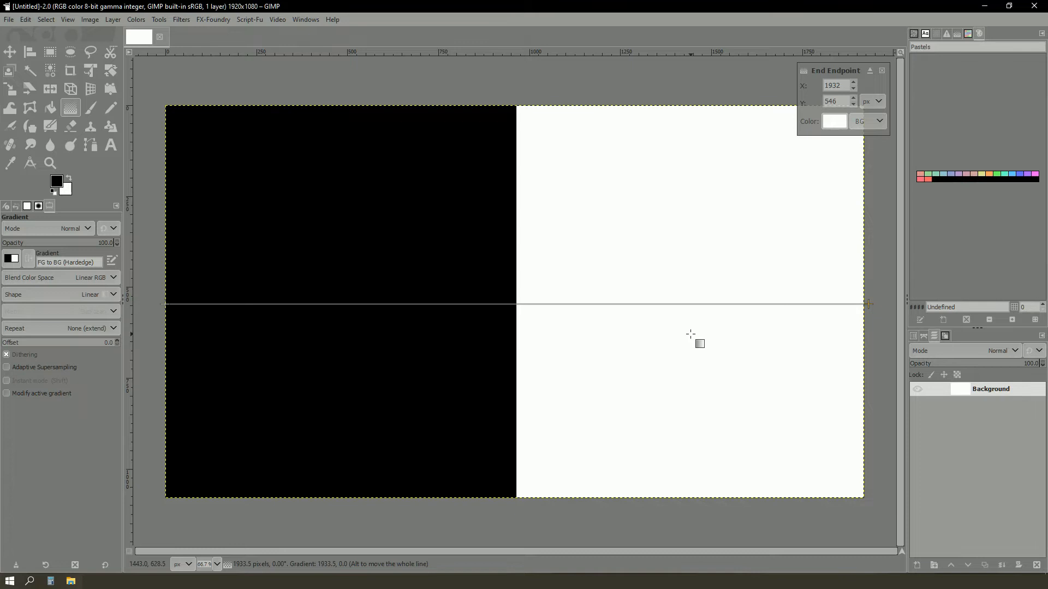
pyautogui.click(328, 304)
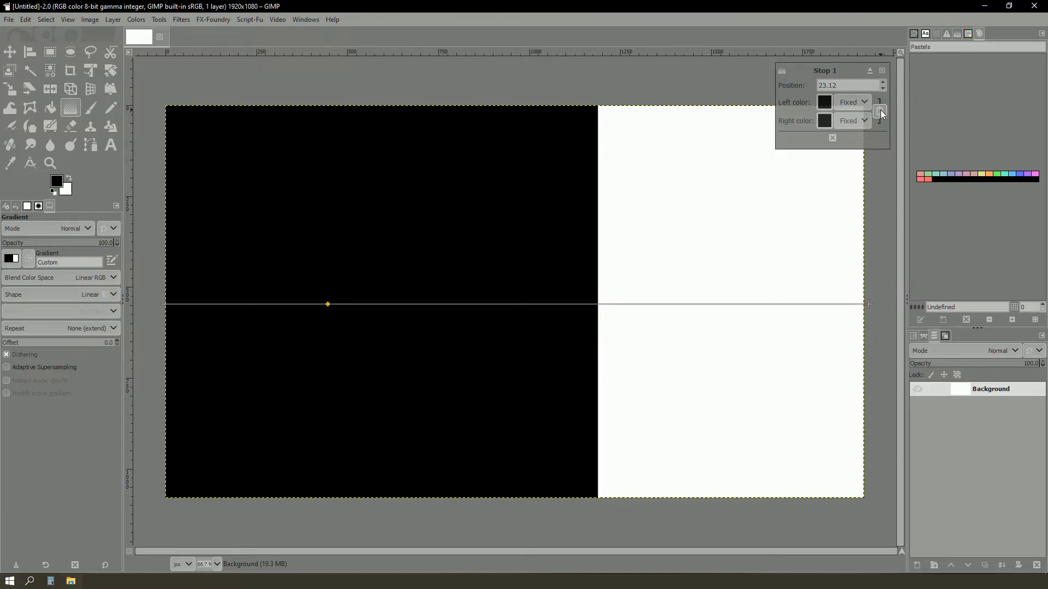
pyautogui.click(824, 103)
pyautogui.moveTo(795, 12); pyautogui.dragTo(671, 165)
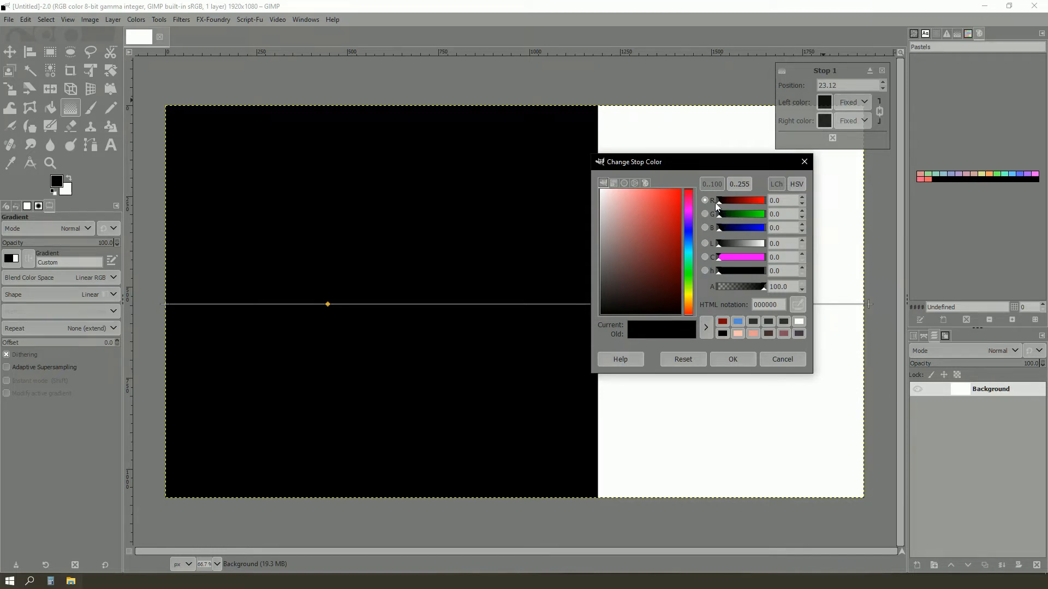
pyautogui.moveTo(719, 202); pyautogui.dragTo(767, 205)
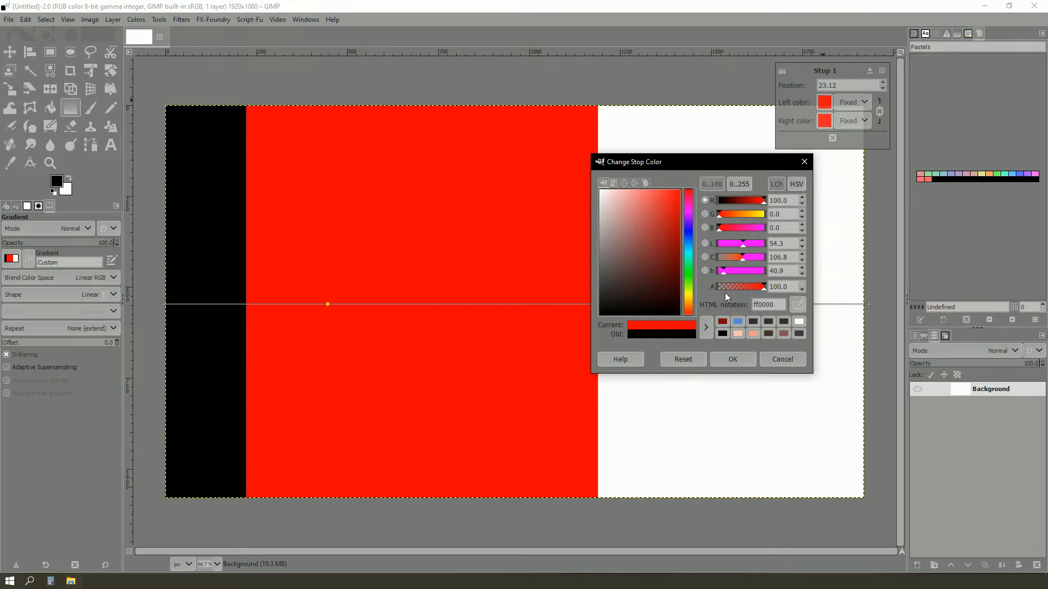
pyautogui.click(727, 360)
# Shift the boundary between red and white to about 41%, and move the red stop to about 29% of the gradient line
pyautogui.moveTo(598, 304); pyautogui.dragTo(457, 304)
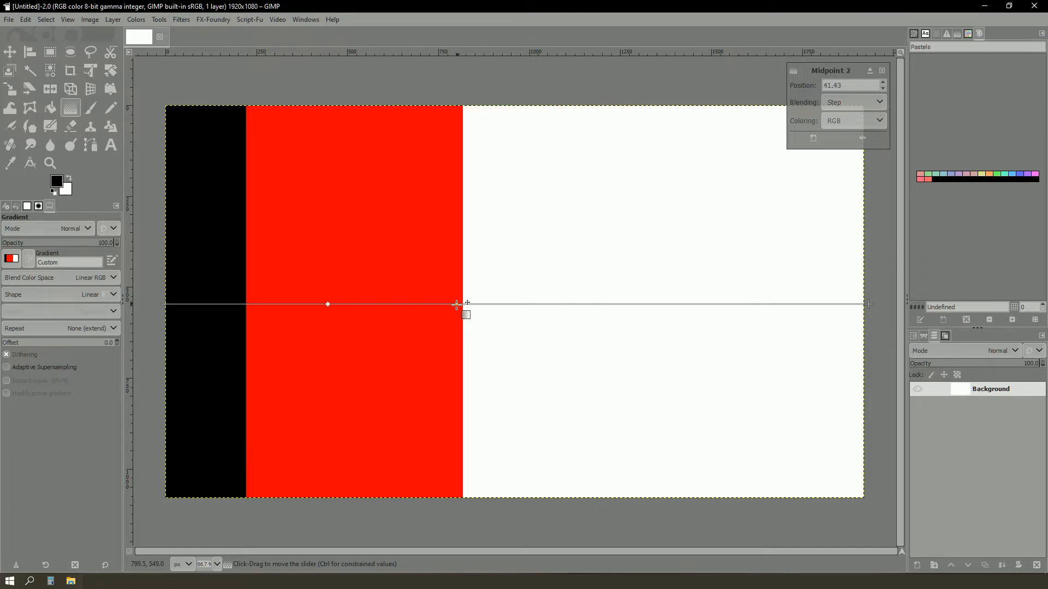
pyautogui.moveTo(328, 304); pyautogui.dragTo(368, 304)
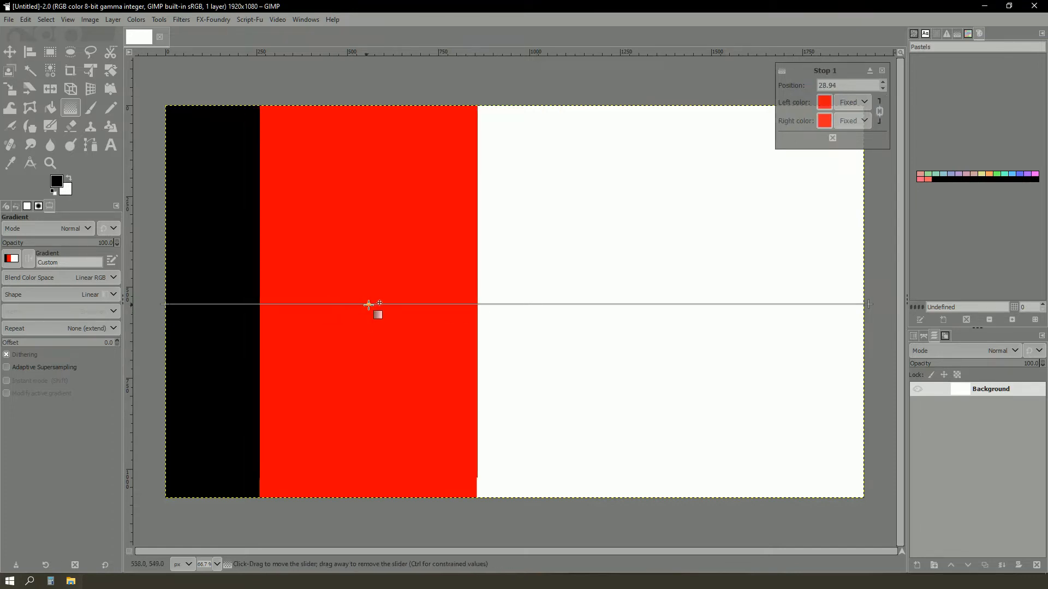
pyautogui.moveTo(368, 305); pyautogui.dragTo(371, 304)
# Add a second gradient stop within the white area, colour it green (00ff00), and position it at about 70%
pyautogui.click(686, 303)
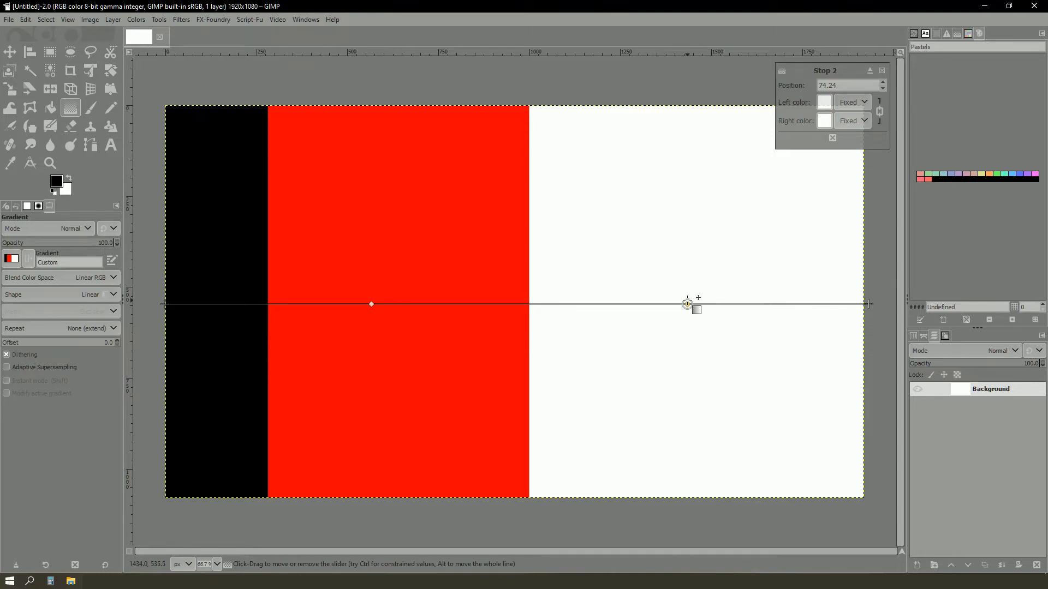
pyautogui.click(828, 103)
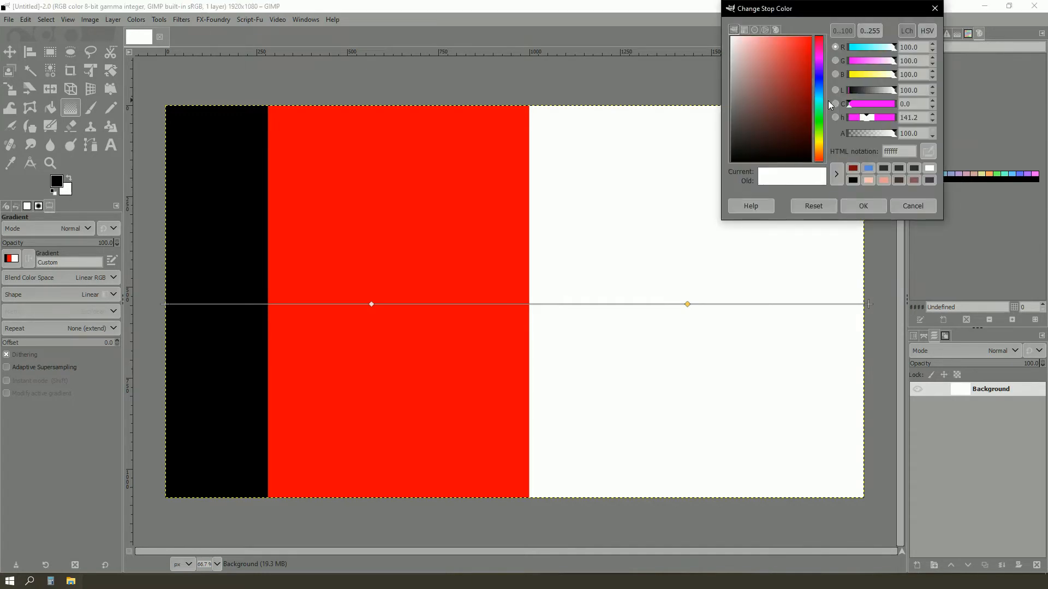
pyautogui.moveTo(841, 12); pyautogui.dragTo(521, 142)
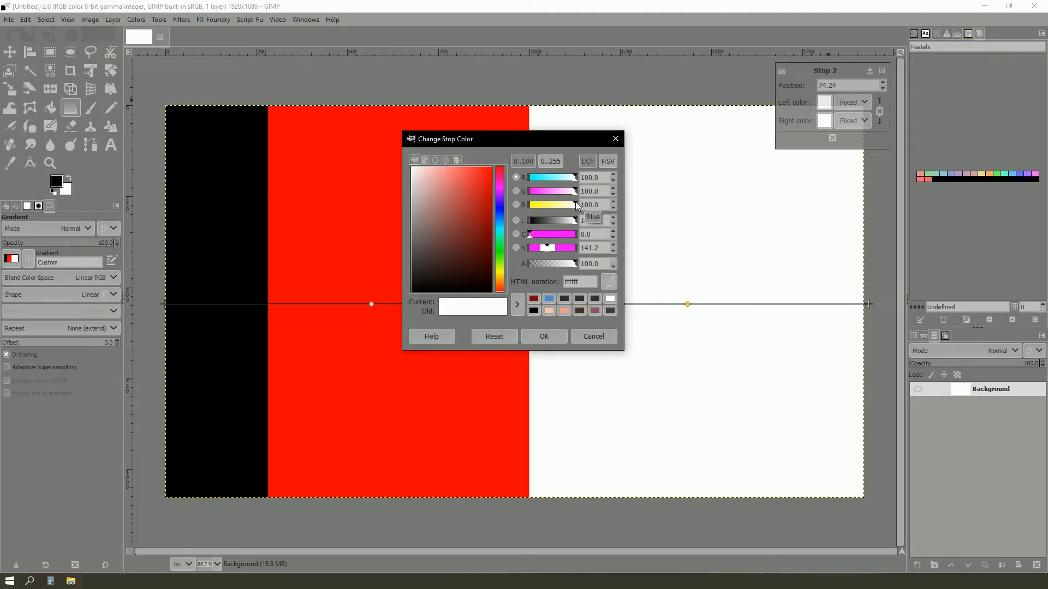
pyautogui.moveTo(576, 205); pyautogui.dragTo(527, 208)
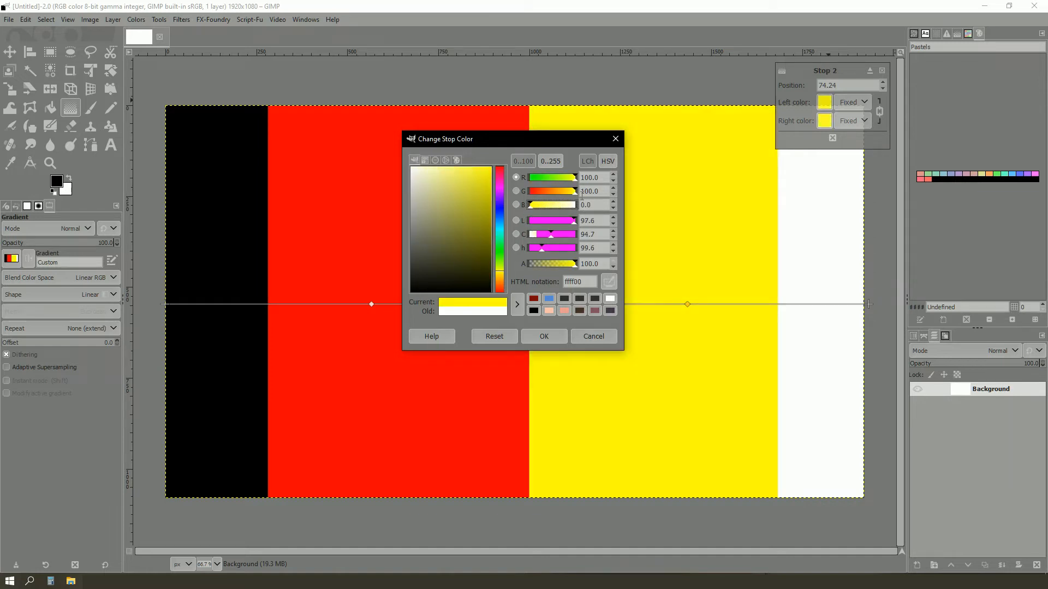
pyautogui.moveTo(575, 176); pyautogui.dragTo(524, 177)
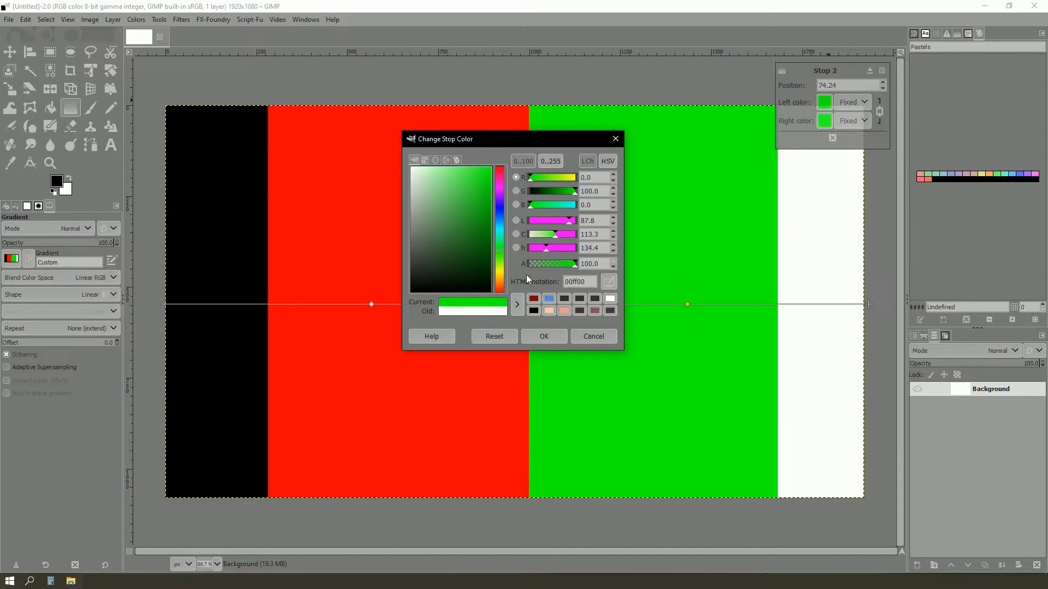
pyautogui.click(543, 337)
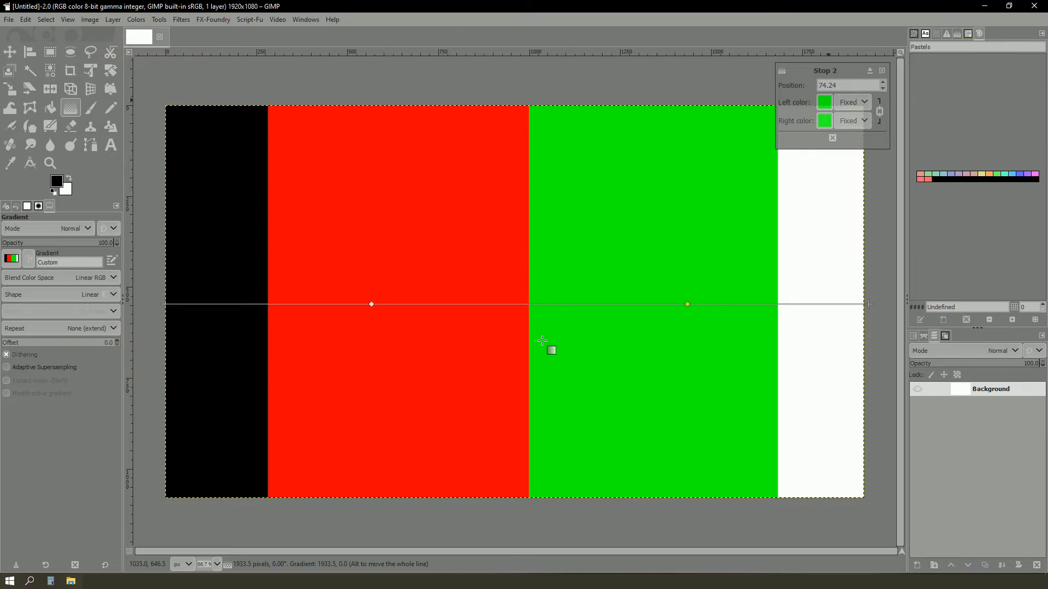
pyautogui.moveTo(686, 304); pyautogui.dragTo(658, 304)
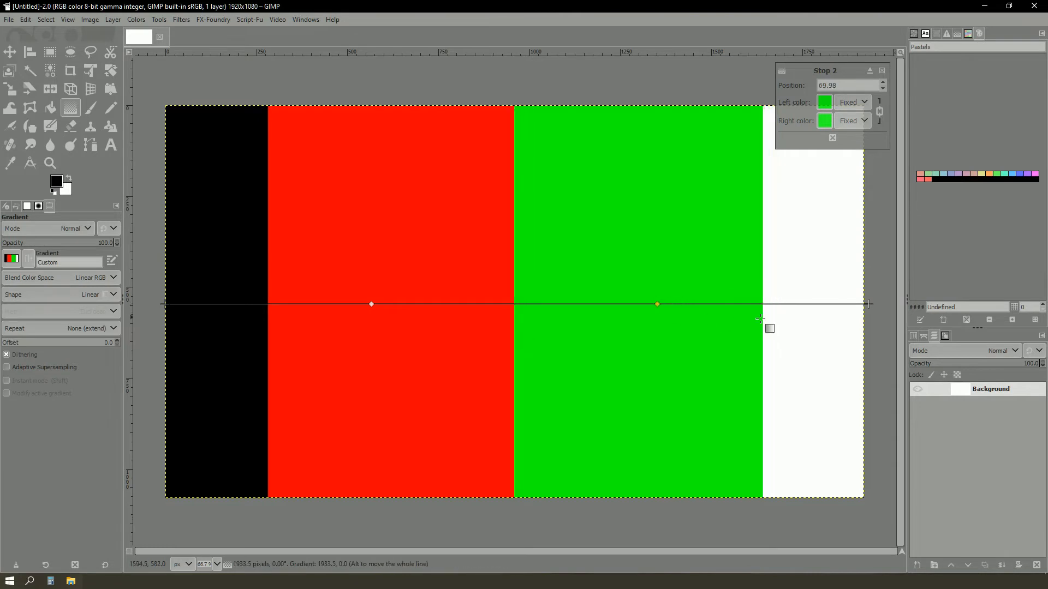
# Change the gradient's end endpoint colour to blue (0000ff)
pyautogui.click(868, 303)
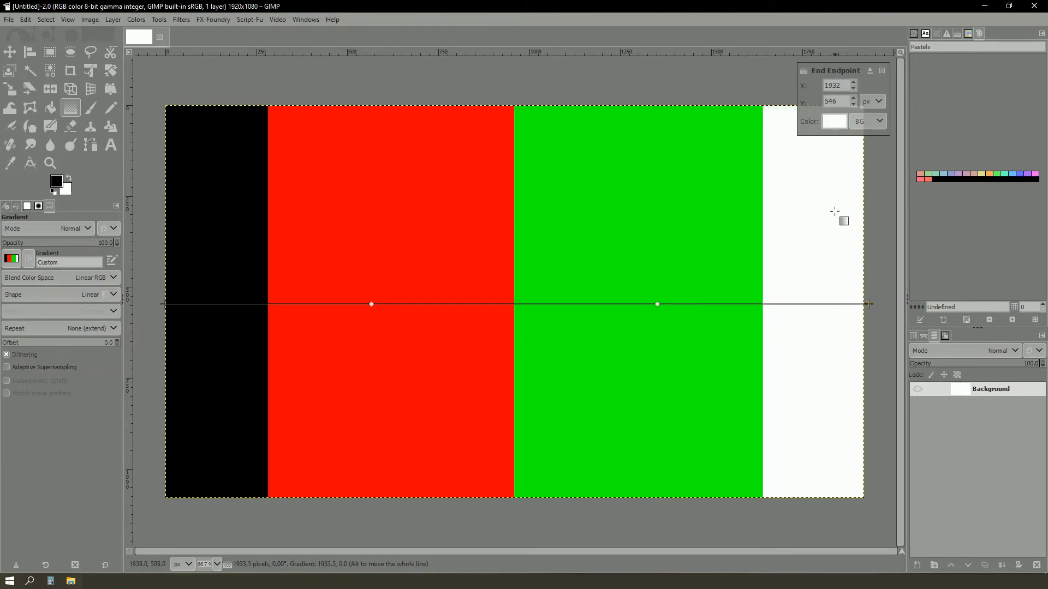
pyautogui.click(837, 122)
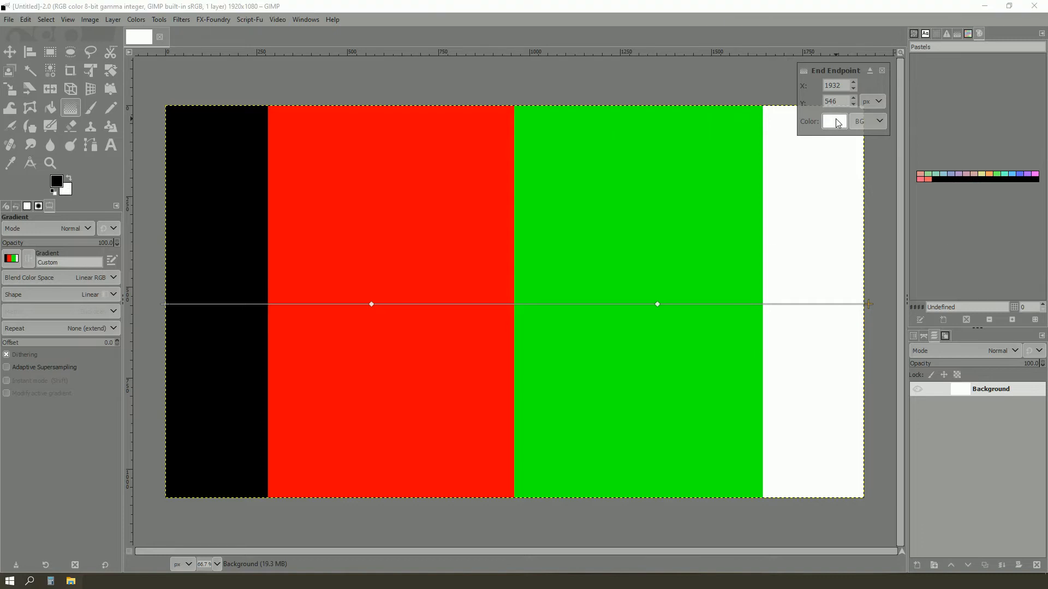
pyautogui.moveTo(882, 28); pyautogui.dragTo(559, 177)
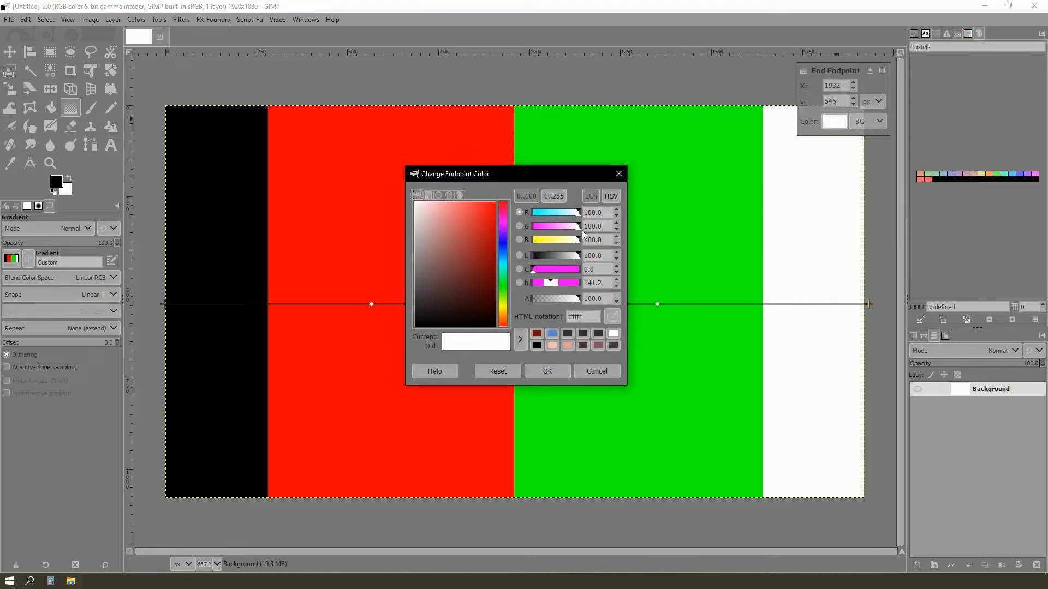
pyautogui.moveTo(580, 226); pyautogui.dragTo(525, 216)
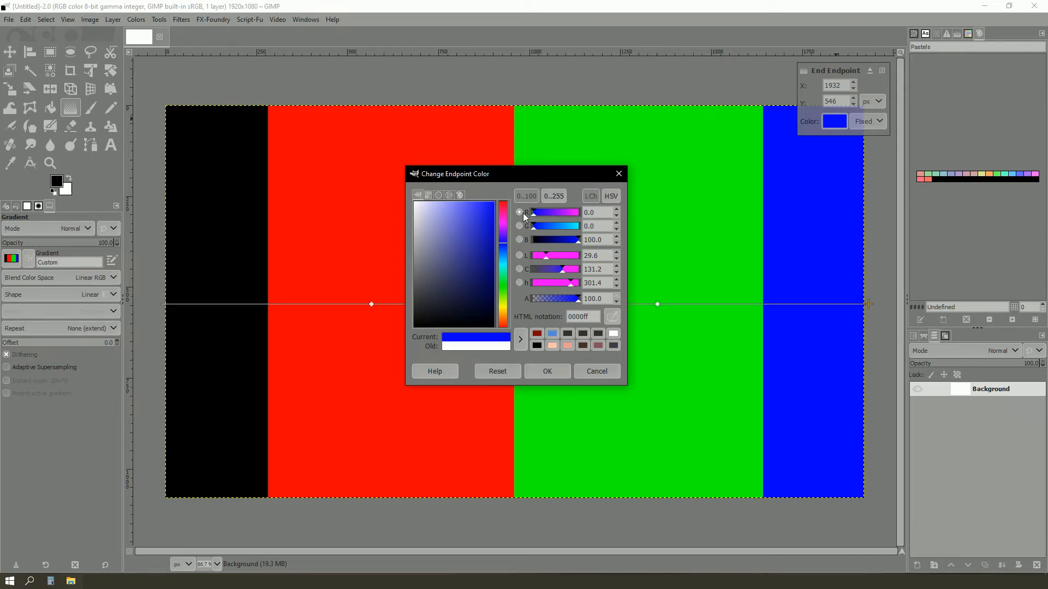
pyautogui.click(545, 372)
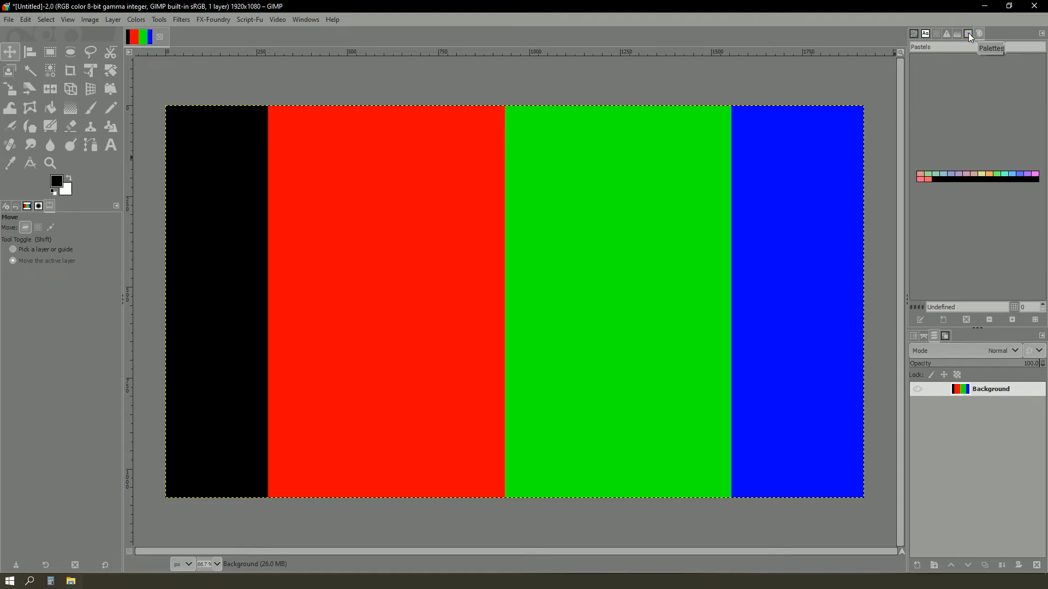
# Import a new palette from the striped image with 4 colours and 4 columns
pyautogui.click(968, 34)
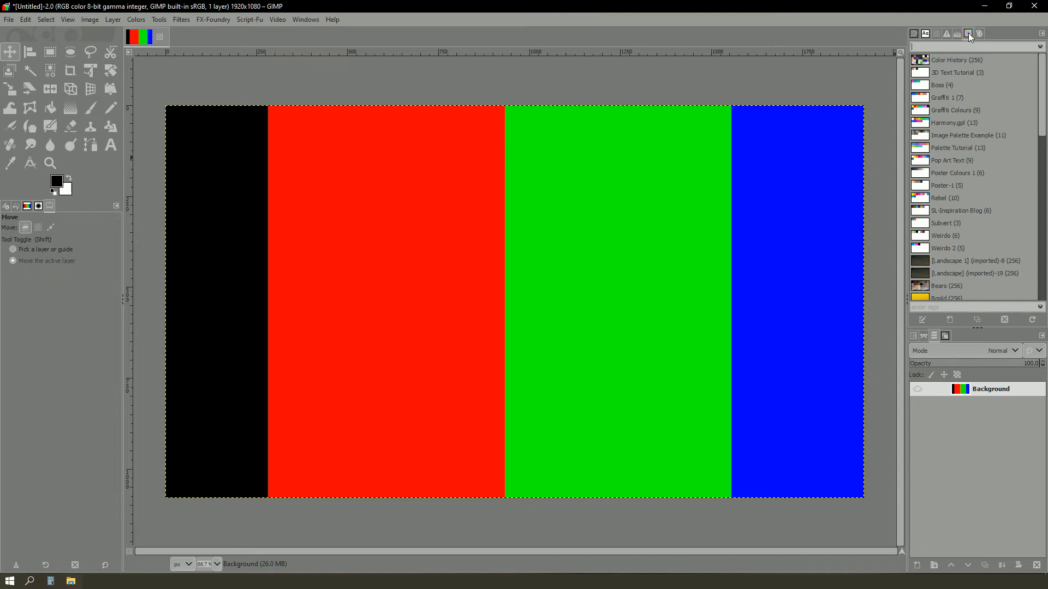
pyautogui.rightClick(928, 90)
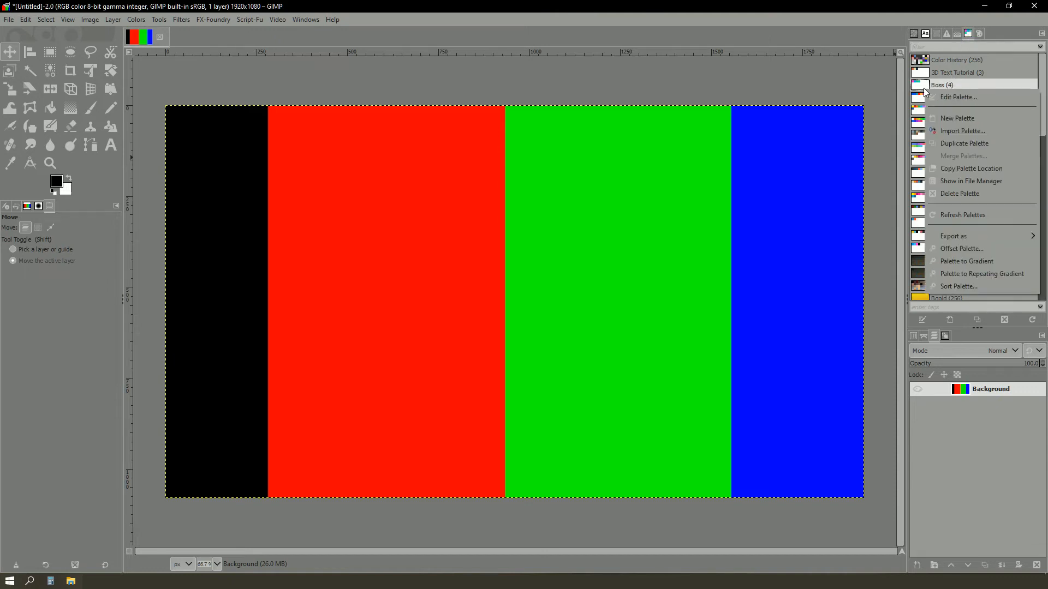
pyautogui.click(961, 132)
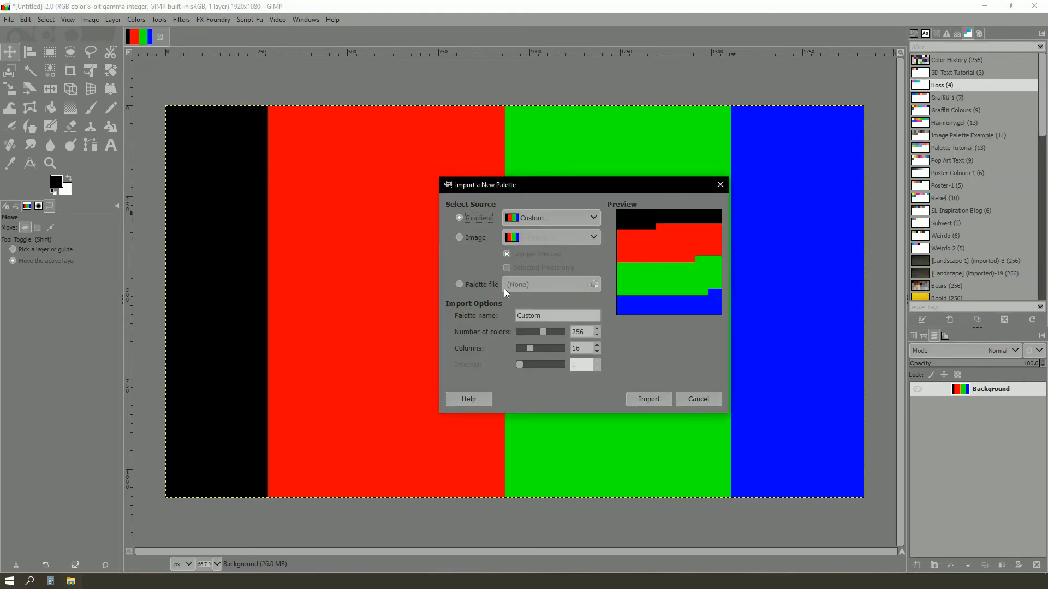
pyautogui.click(458, 237)
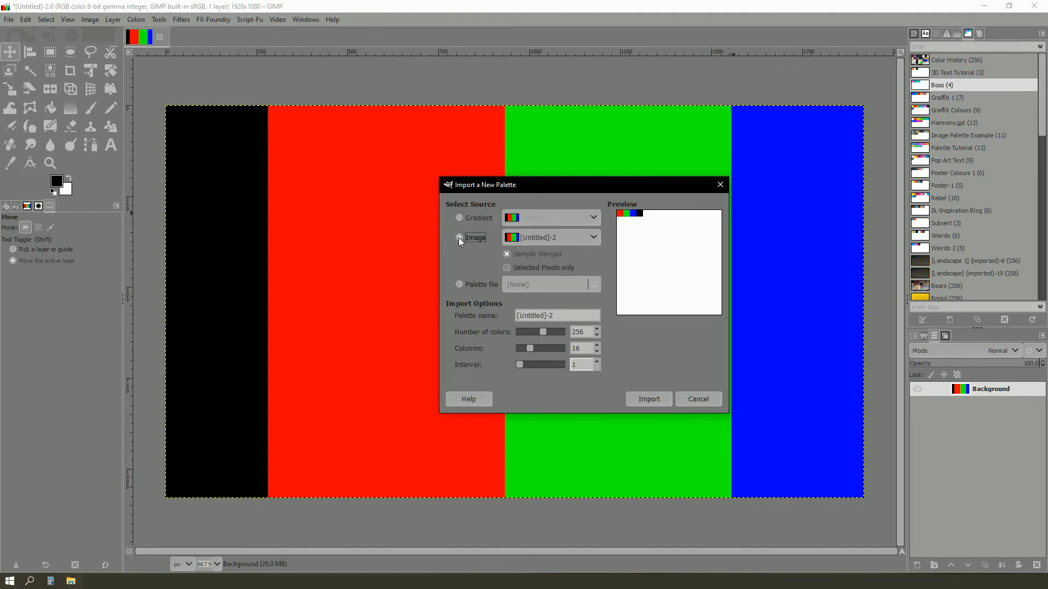
pyautogui.moveTo(587, 333); pyautogui.dragTo(571, 332)
pyautogui.write('4')
pyautogui.moveTo(586, 351); pyautogui.dragTo(564, 349)
pyautogui.click(649, 399)
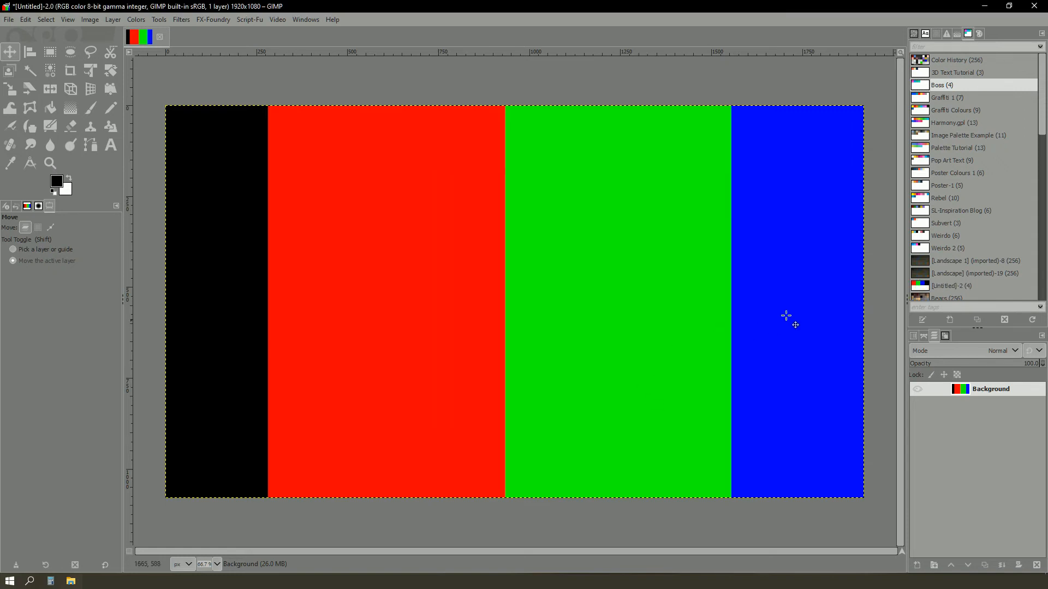
# Rename the imported four-colour palette to "RGB Colours"
pyautogui.scroll(-1, 955, 280)
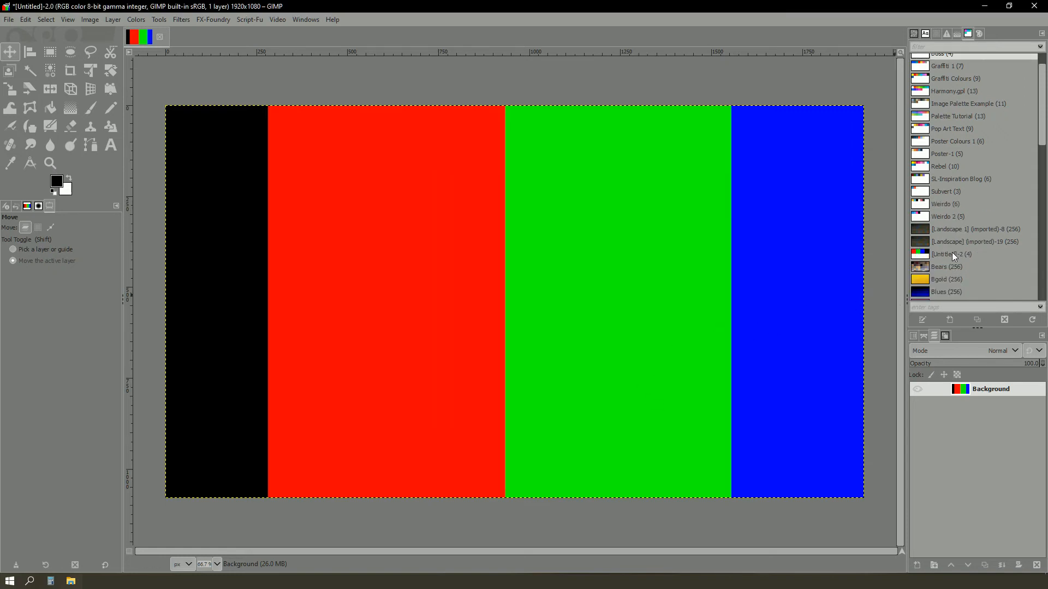
pyautogui.click(951, 255)
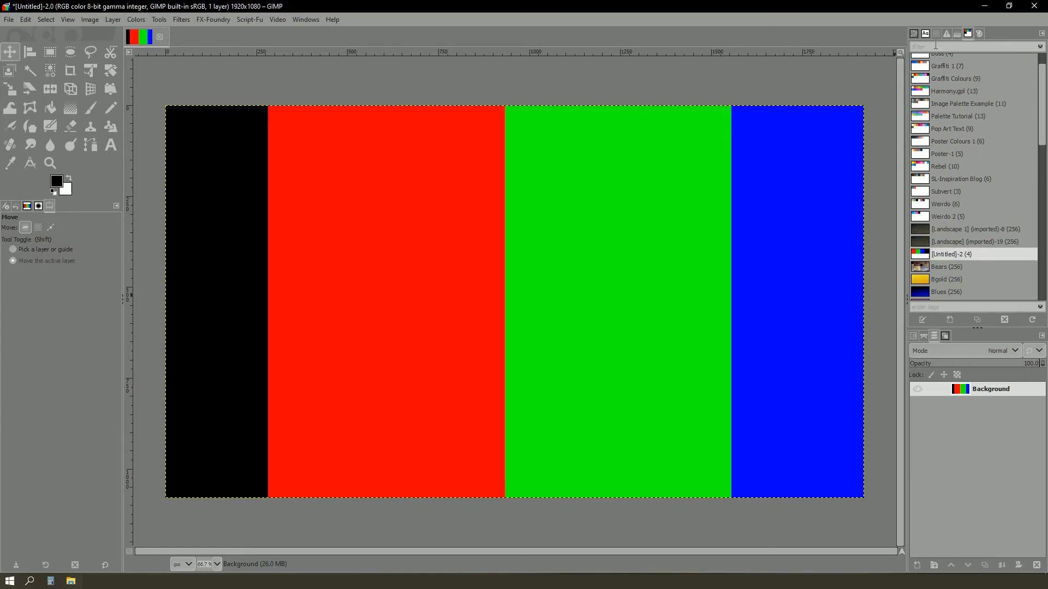
pyautogui.click(979, 33)
pyautogui.moveTo(946, 47); pyautogui.dragTo(911, 47)
pyautogui.press('BackSpace')
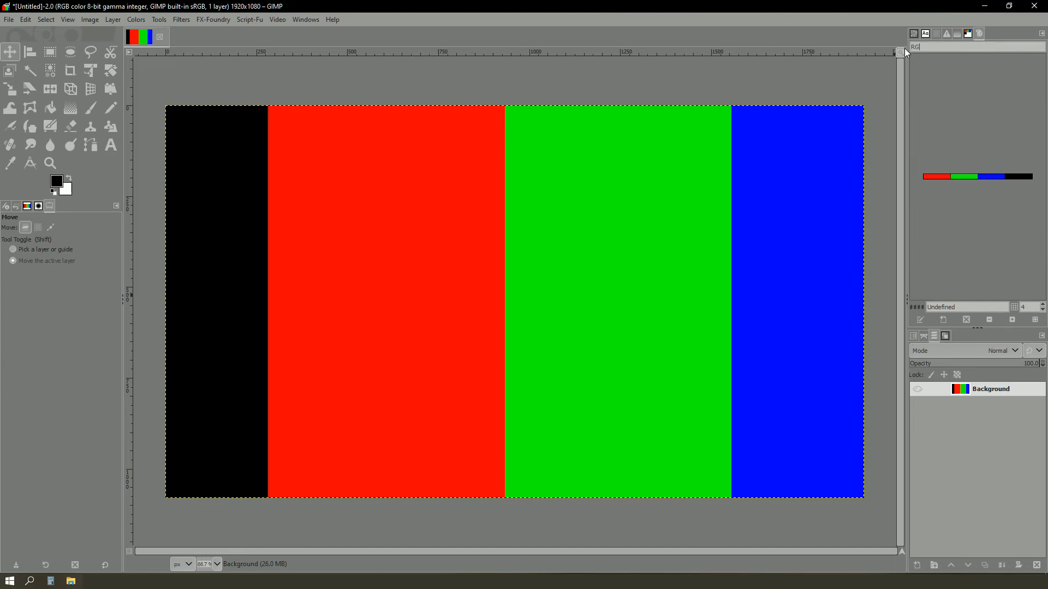
pyautogui.write('RGB Colours')
# Copy the black swatch to the start of the RGB Colours palette and delete the duplicate black at its end
pyautogui.moveTo(1022, 178); pyautogui.dragTo(929, 180)
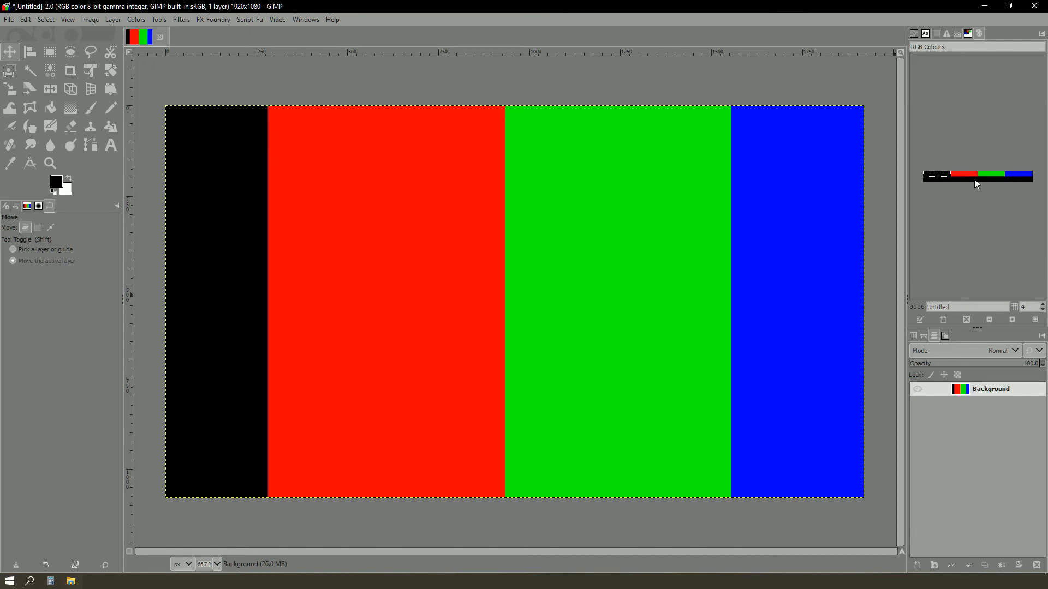
pyautogui.rightClick(940, 181)
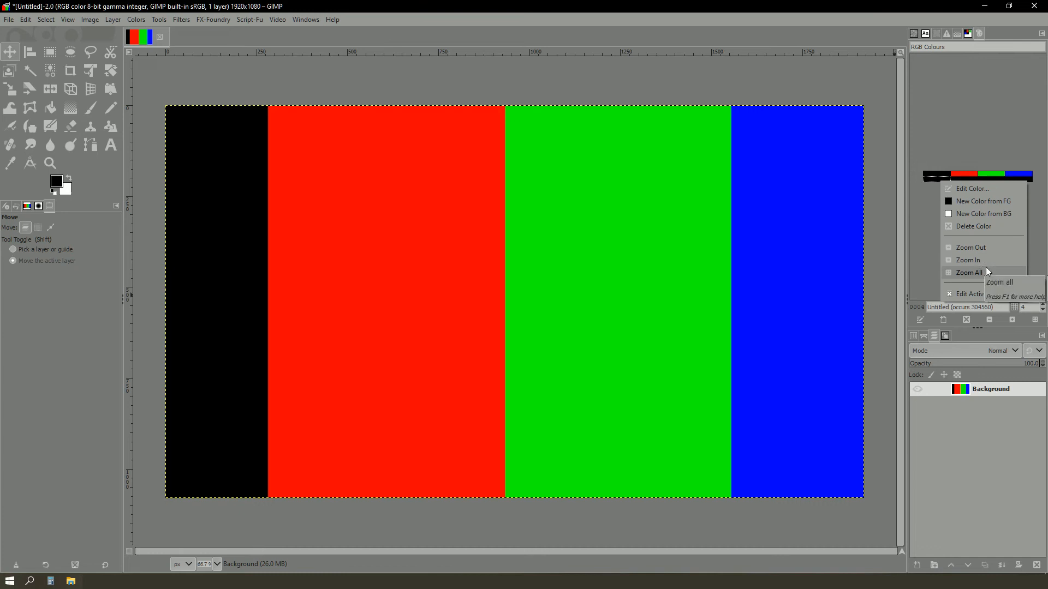
pyautogui.click(987, 230)
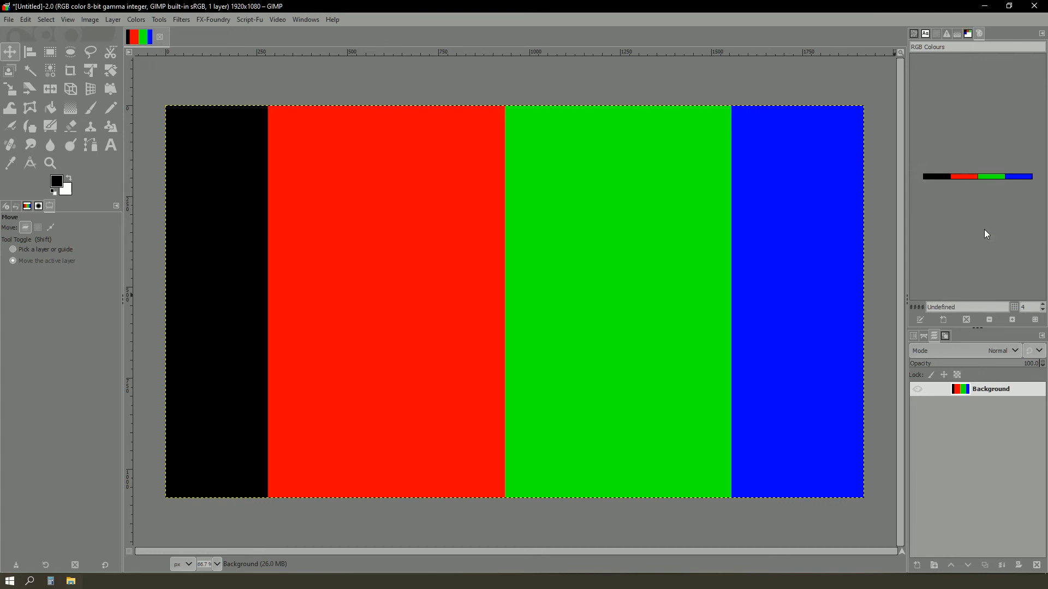
# Convert the RGB Colours palette to a gradient with Palette to Gradient
pyautogui.click(967, 34)
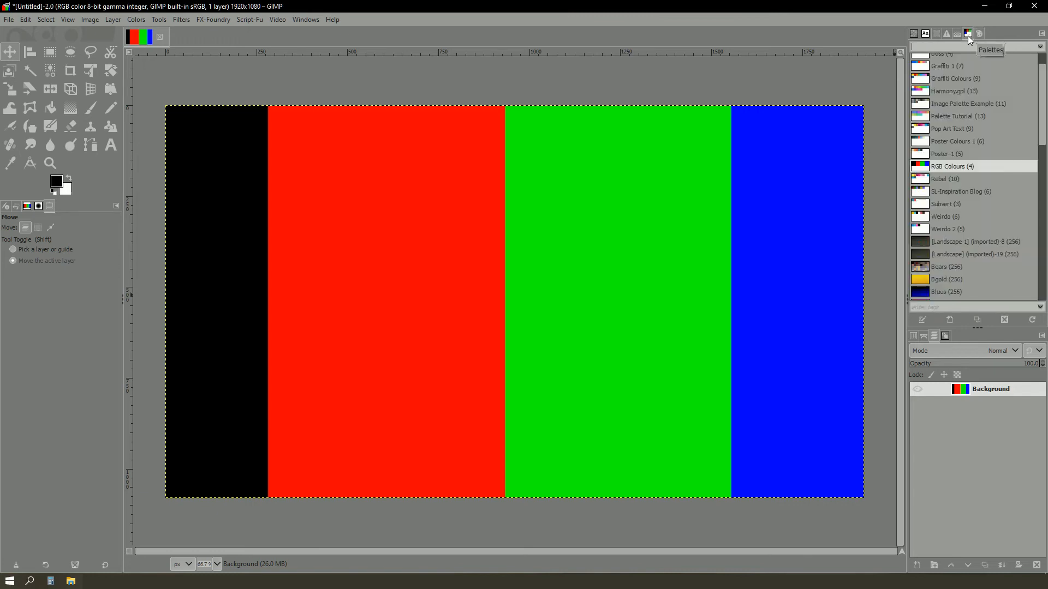
pyautogui.rightClick(925, 168)
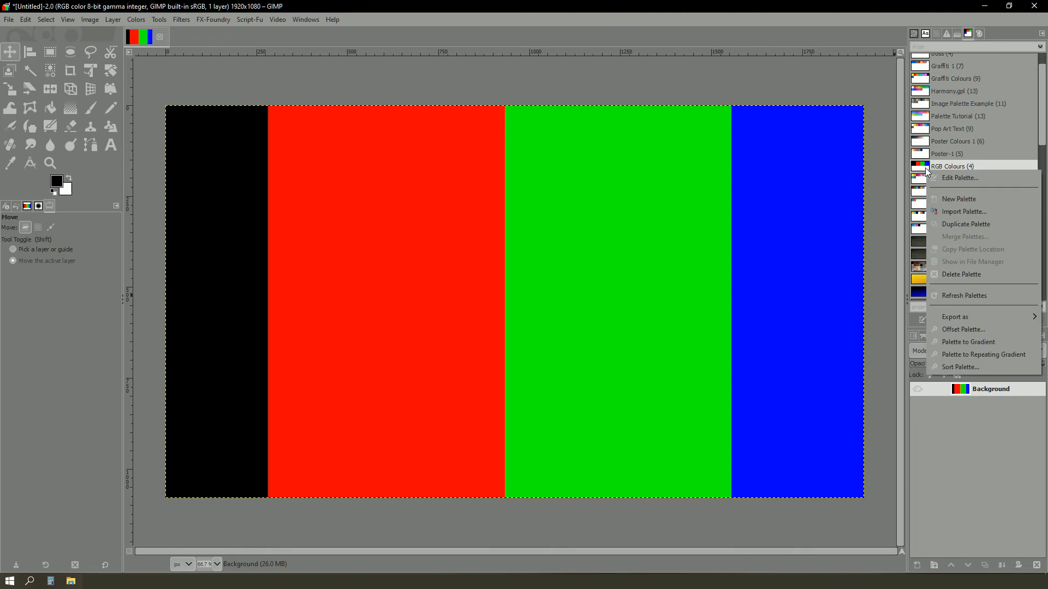
pyautogui.click(948, 342)
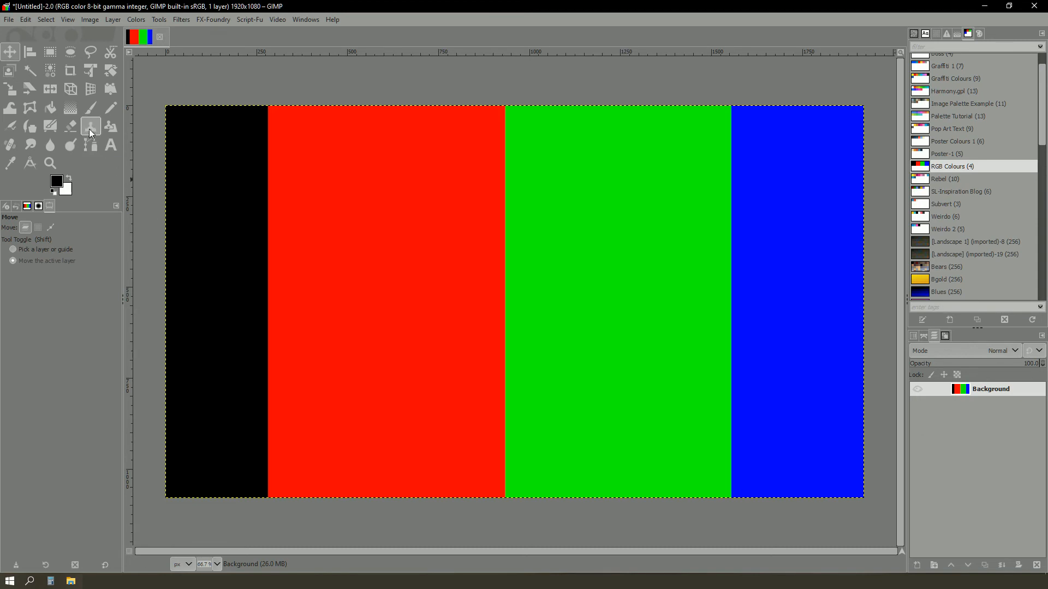
# Activate the Gradient tool and check the gradient list for the RGB Colours gradient
pyautogui.click(70, 108)
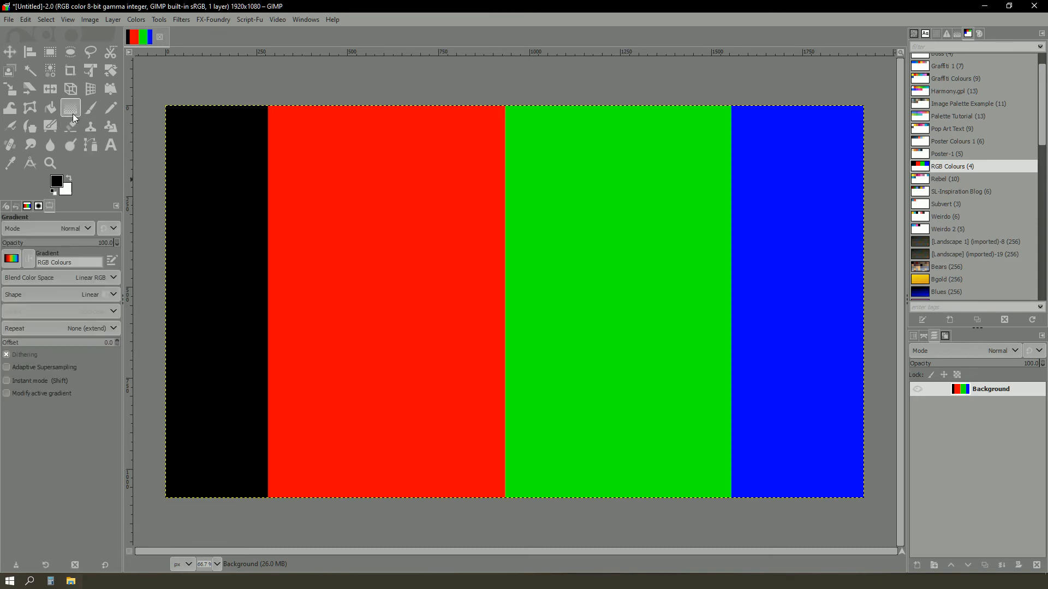
pyautogui.click(11, 261)
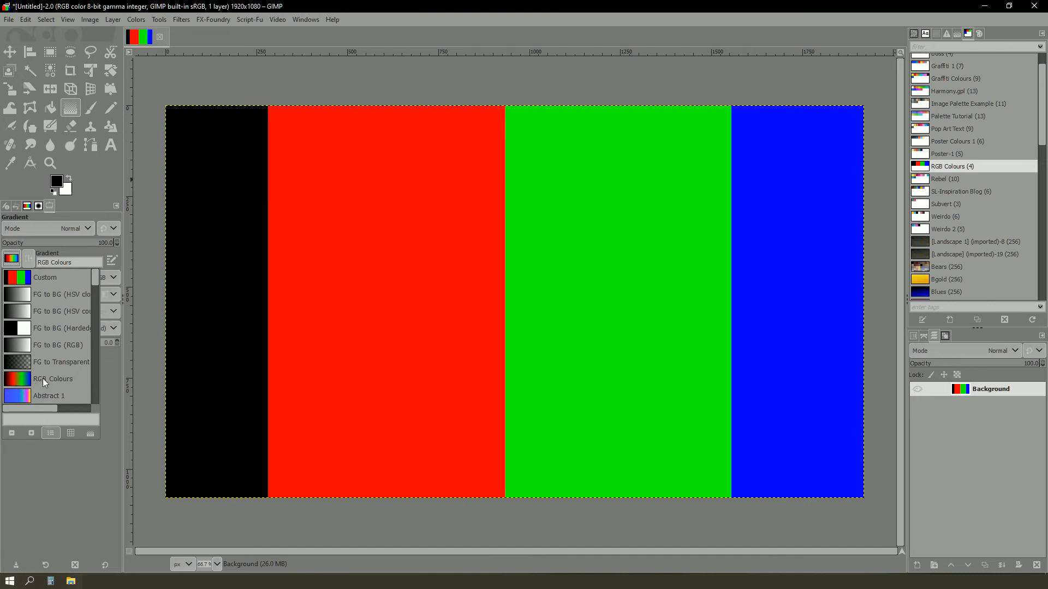
pyautogui.click(13, 261)
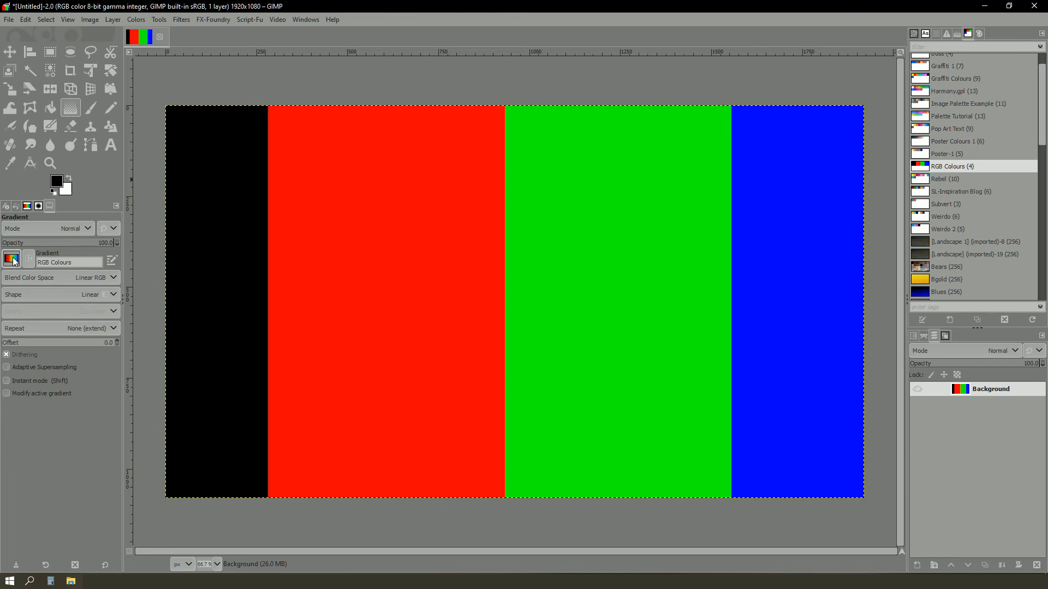
# Open the RGB Colours gradient for editing and set the black-to-red segment's blending function to Step
pyautogui.click(113, 261)
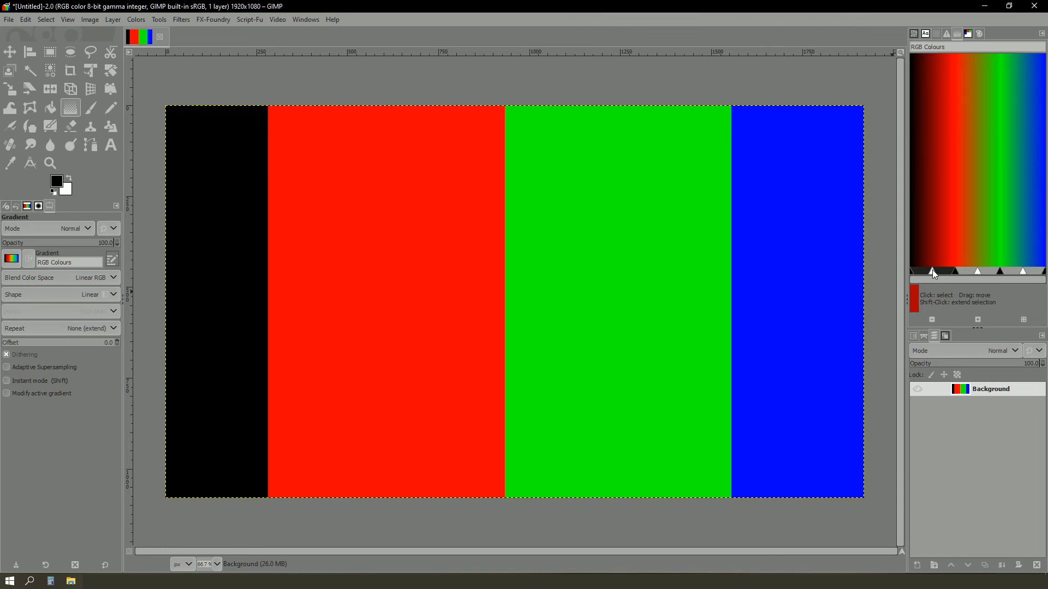
pyautogui.rightClick(932, 271)
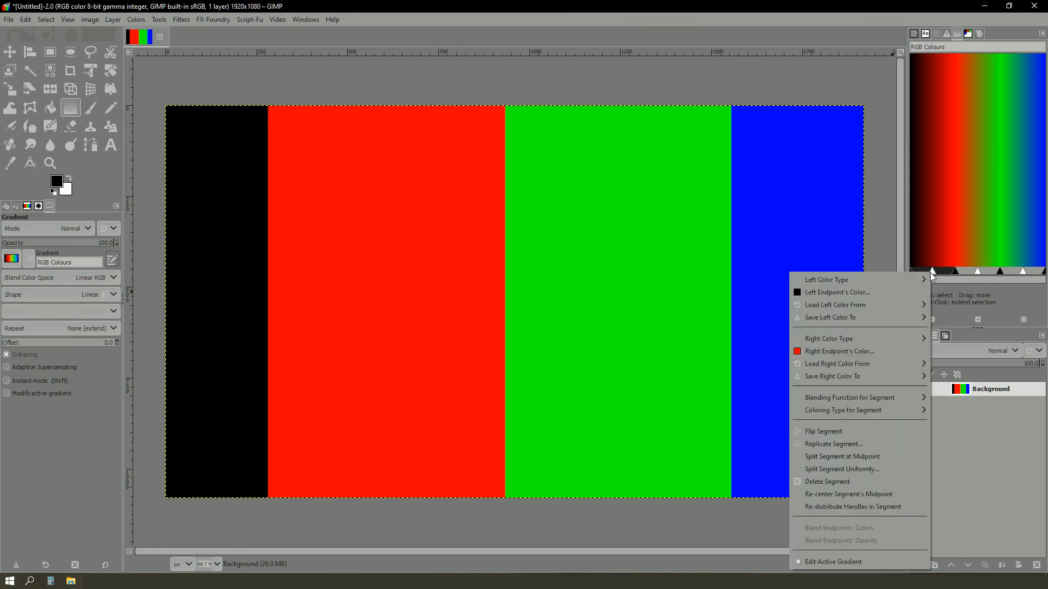
pyautogui.moveTo(836, 364)
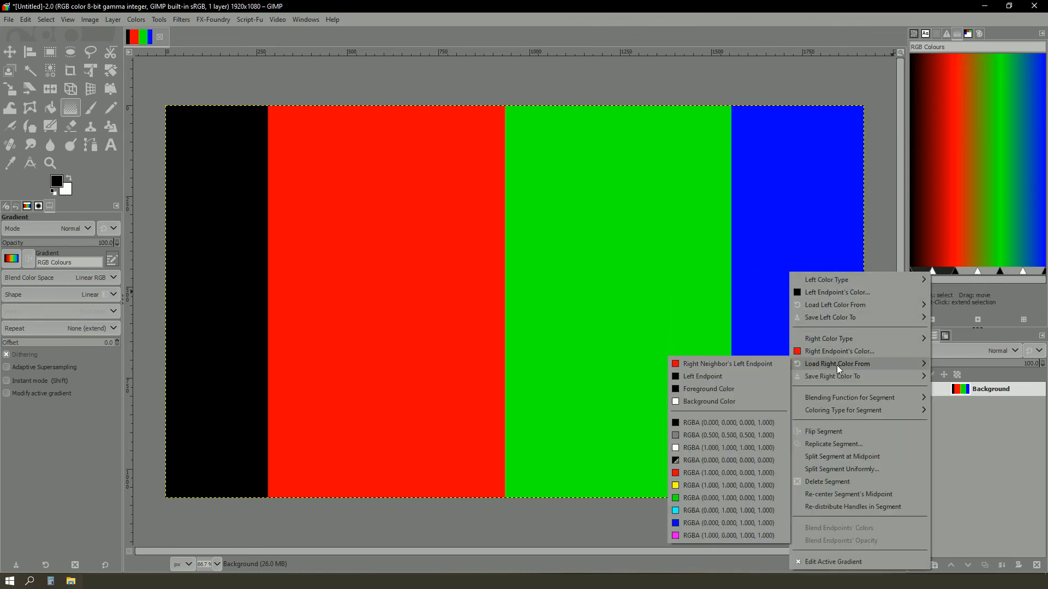
pyautogui.moveTo(838, 399)
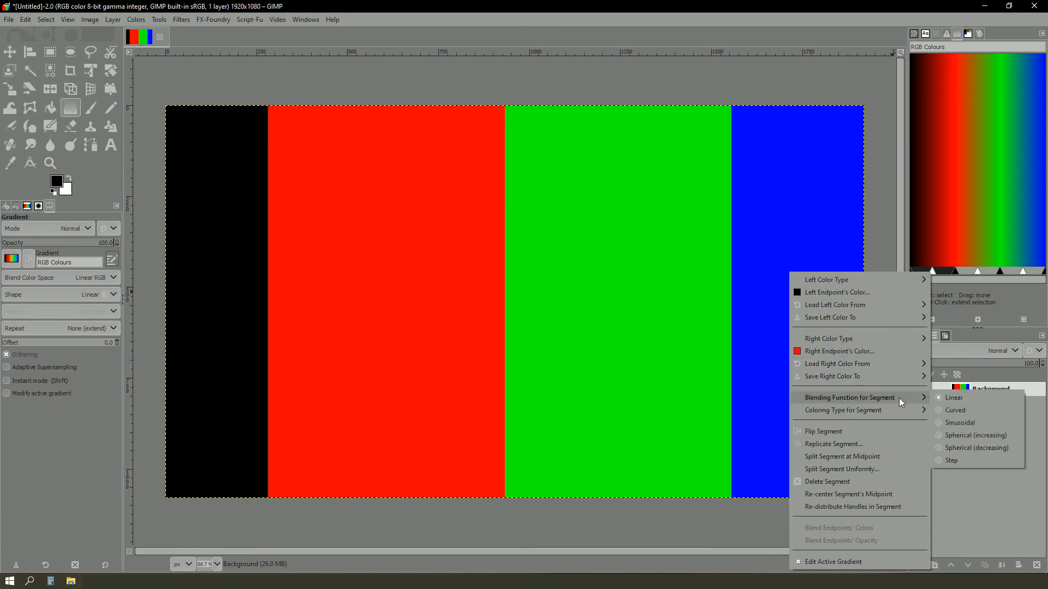
pyautogui.click(956, 461)
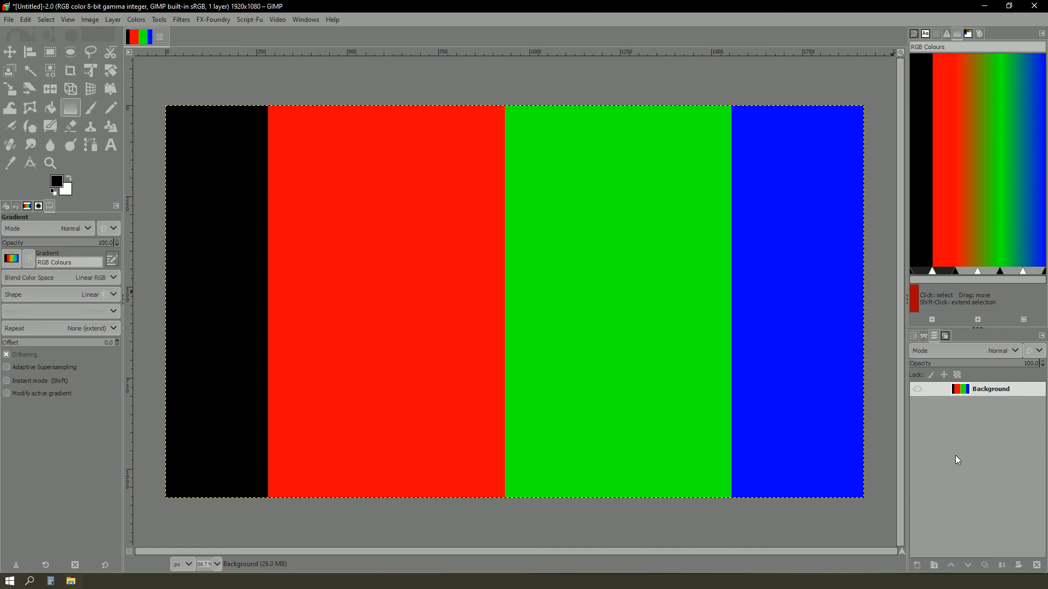
# Set the blending function of the gradient's red-to-green segment to Step
pyautogui.click(977, 271)
pyautogui.rightClick(978, 274)
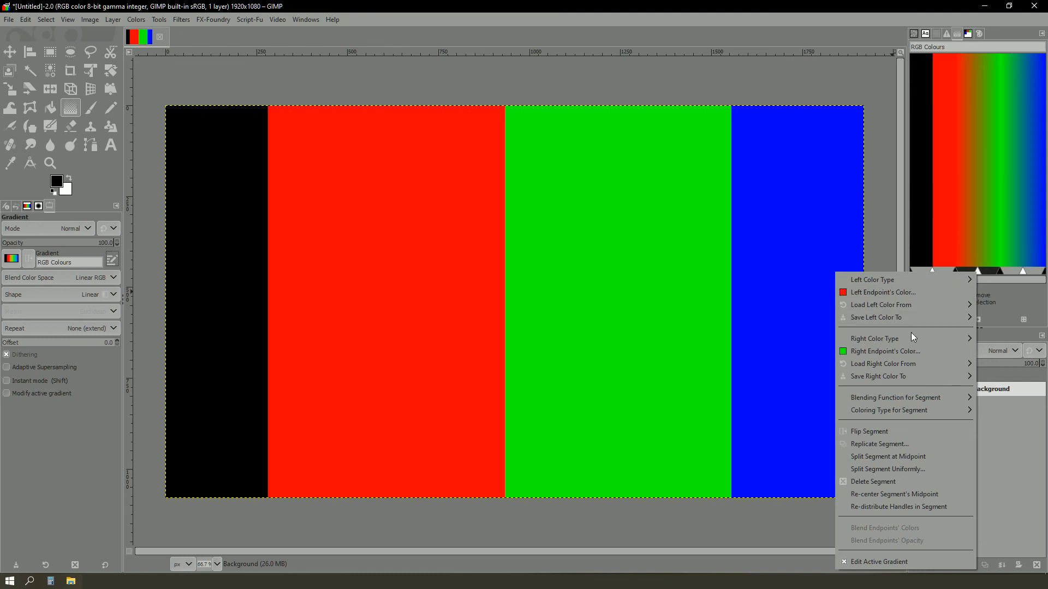
pyautogui.moveTo(894, 398)
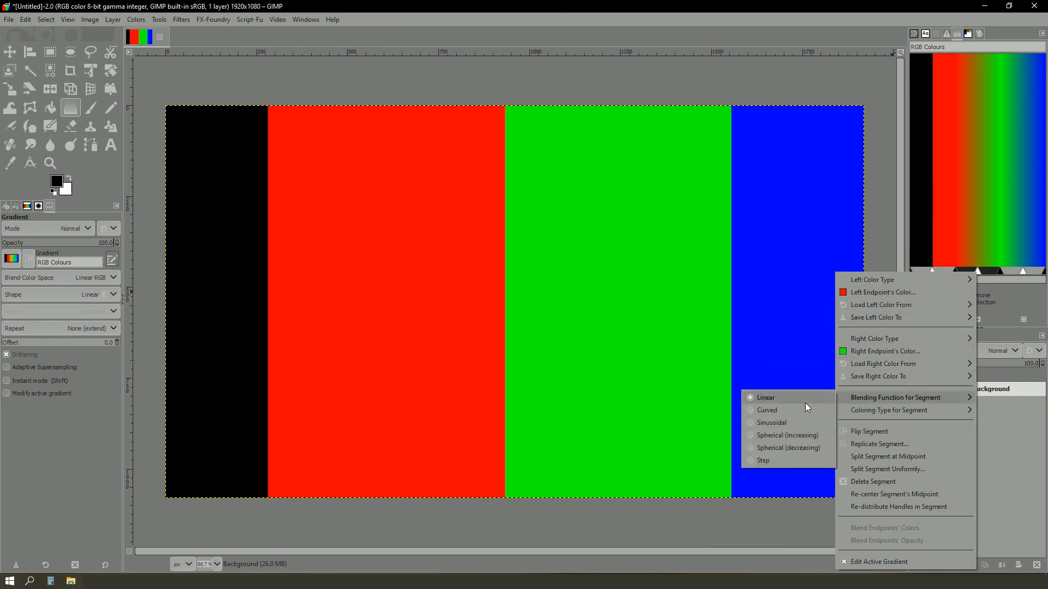
pyautogui.click(778, 459)
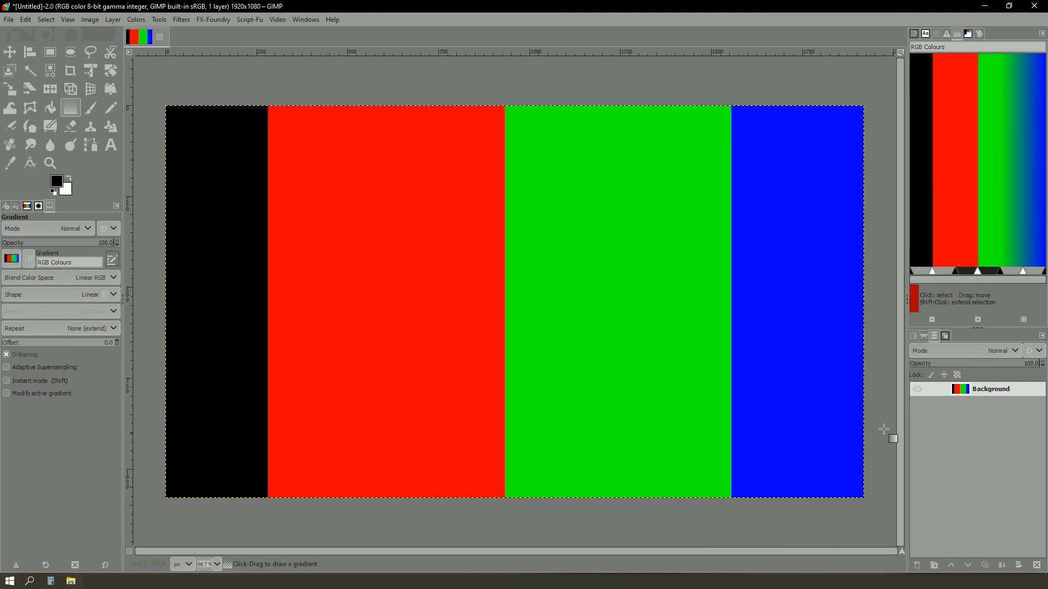
pyautogui.rightClick(1027, 272)
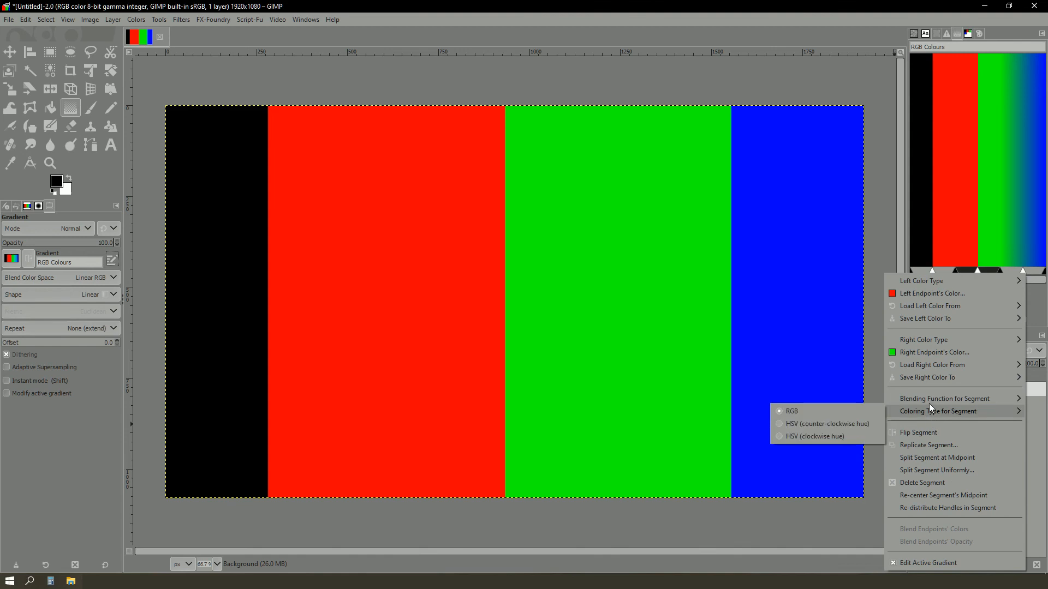
pyautogui.moveTo(928, 397)
pyautogui.moveTo(1016, 340)
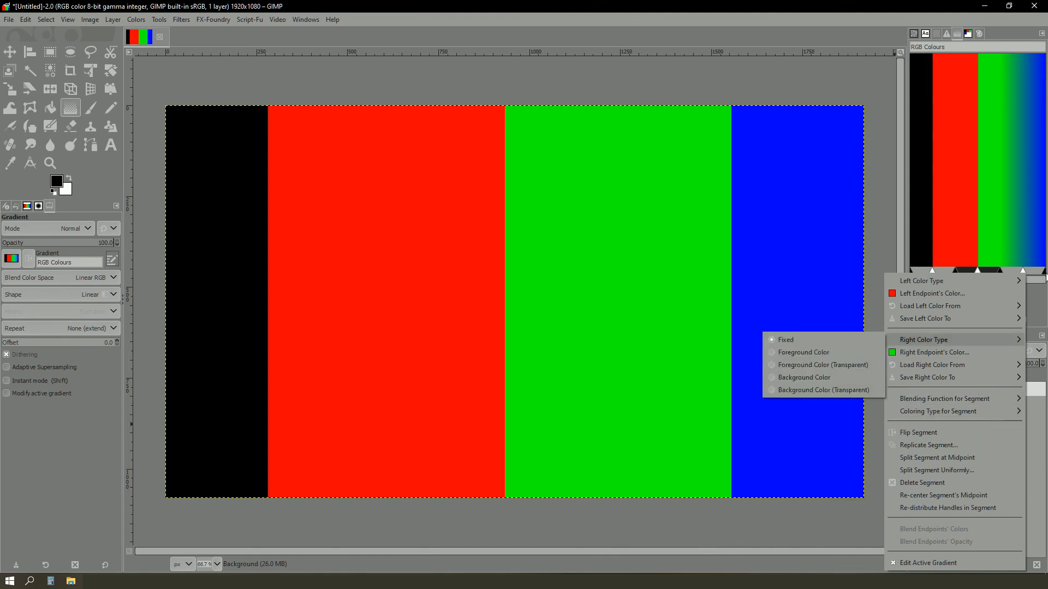
pyautogui.click(1038, 276)
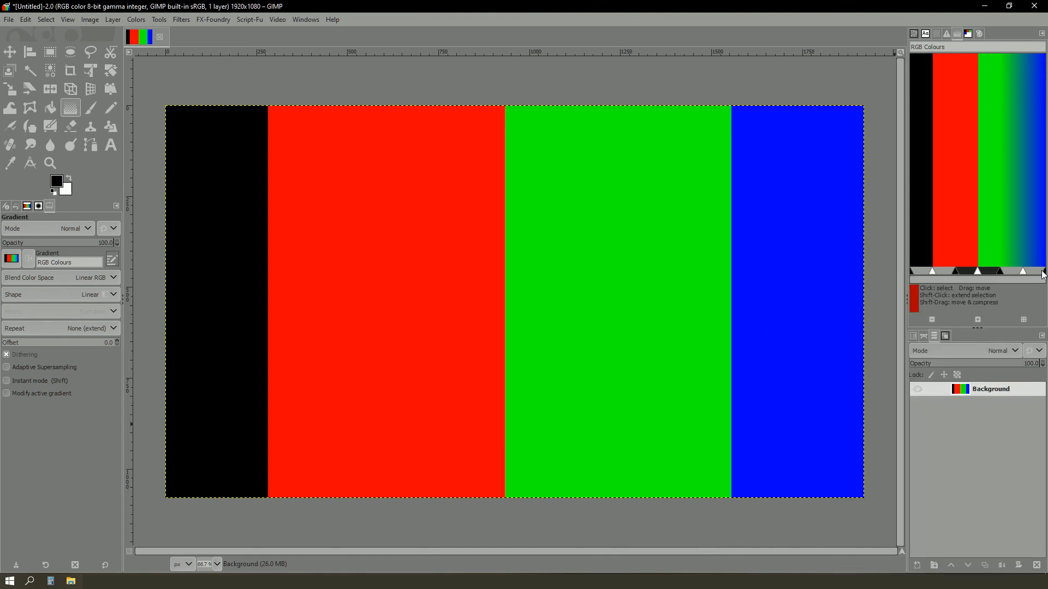
# Select the gradient's green-to-blue segment and set its blending function to Step
pyautogui.click(1026, 272)
pyautogui.rightClick(1026, 273)
pyautogui.moveTo(1002, 282)
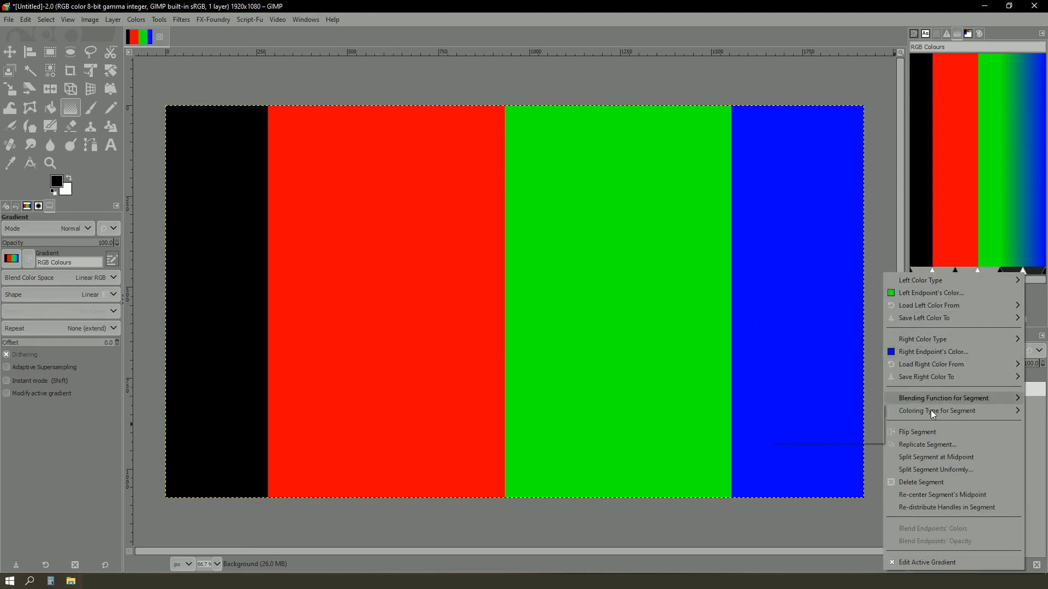
pyautogui.moveTo(931, 412)
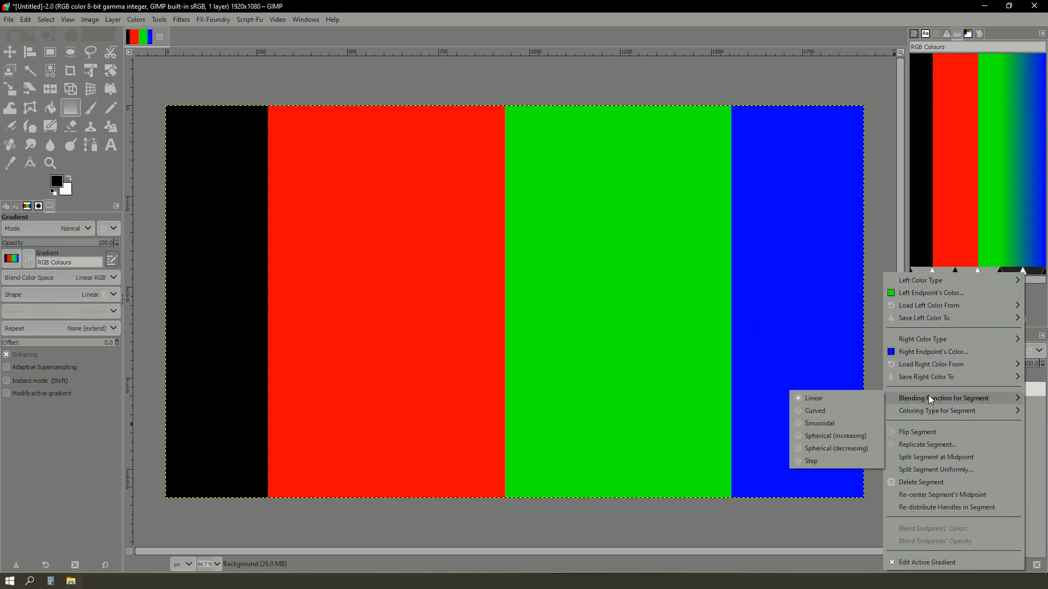
pyautogui.click(814, 460)
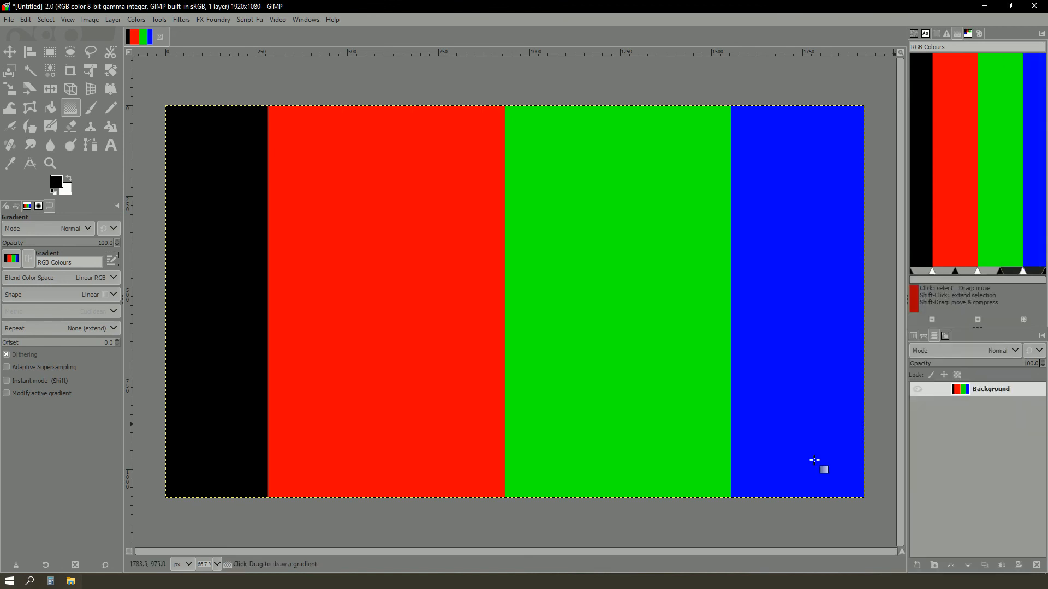